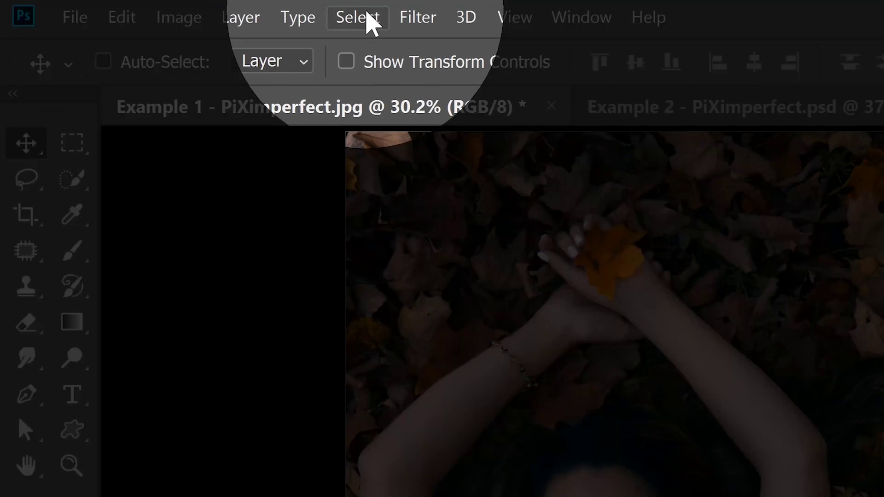
# Start a Color Range selection on the portrait and try the Skin Tones preset
pyautogui.click(180, 10)
pyautogui.click(395, 263)
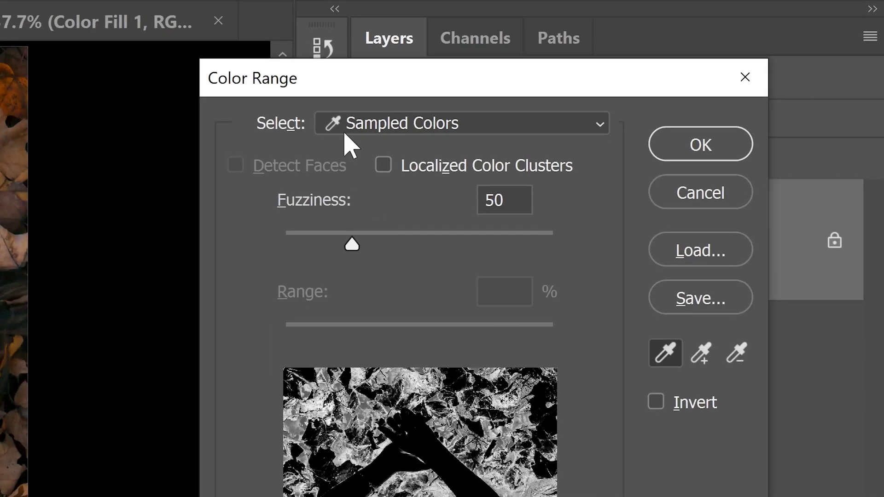
pyautogui.click(612, 107)
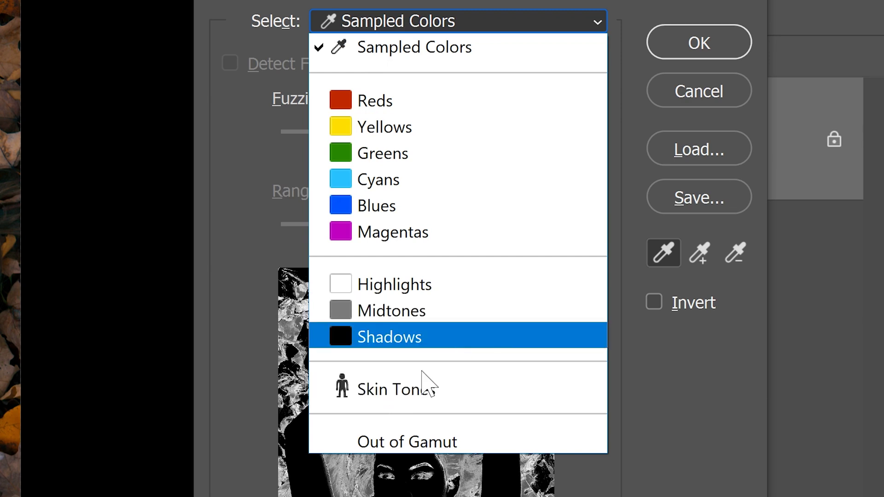
pyautogui.click(419, 393)
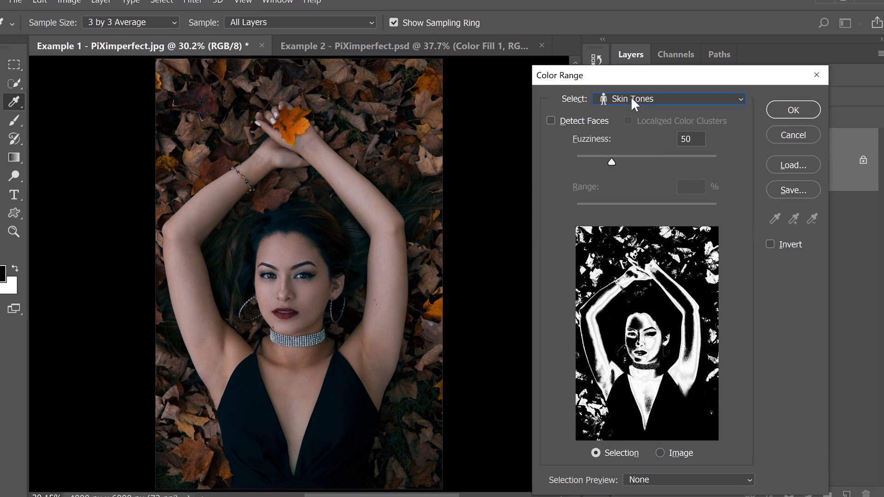
# Base the Color Range on Sampled Colors with a Fuzziness of 15 and sample the skin on the forehead
pyautogui.click(645, 105)
pyautogui.click(644, 115)
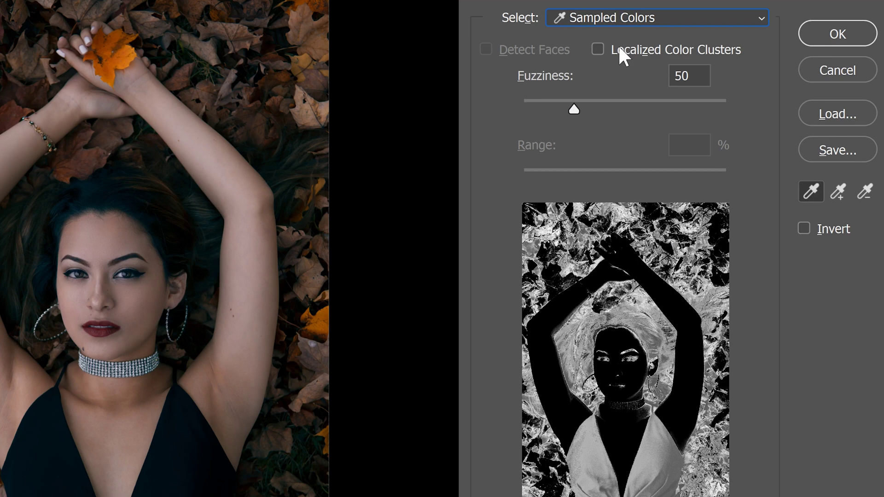
pyautogui.click(538, 109)
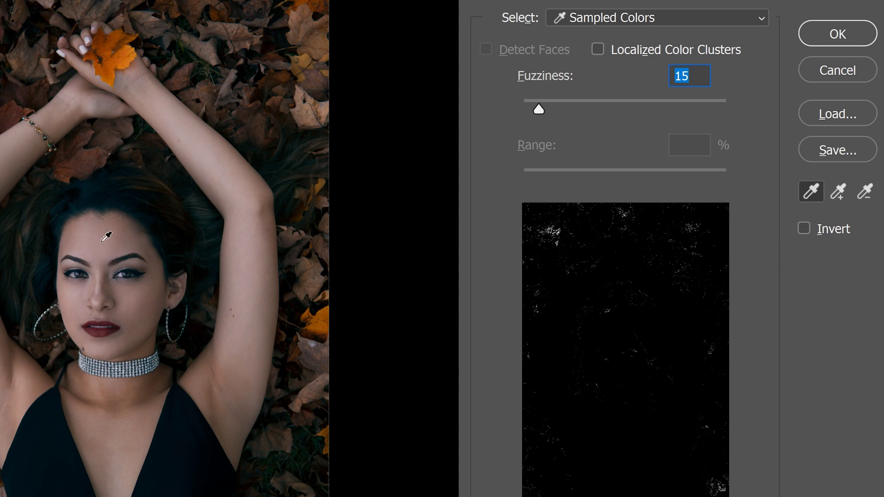
pyautogui.click(103, 238)
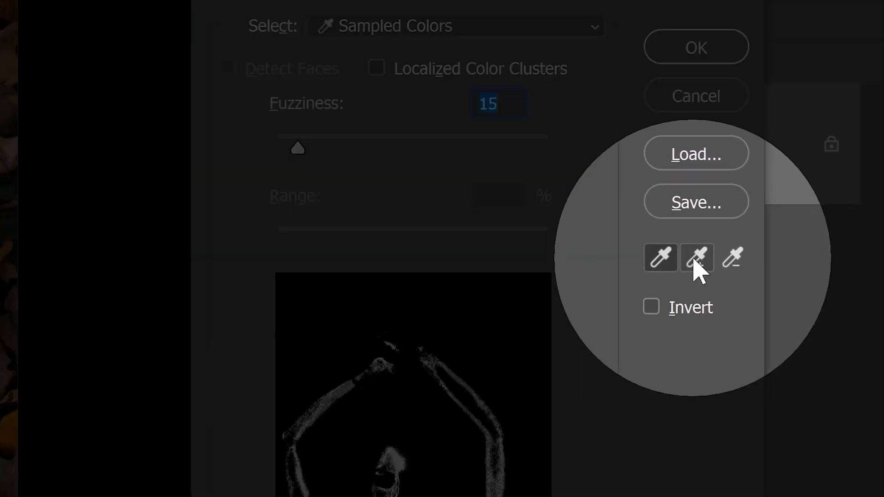
# Add the skin tones of both arms, the shoulders and the chest to the sampled color range
pyautogui.click(696, 257)
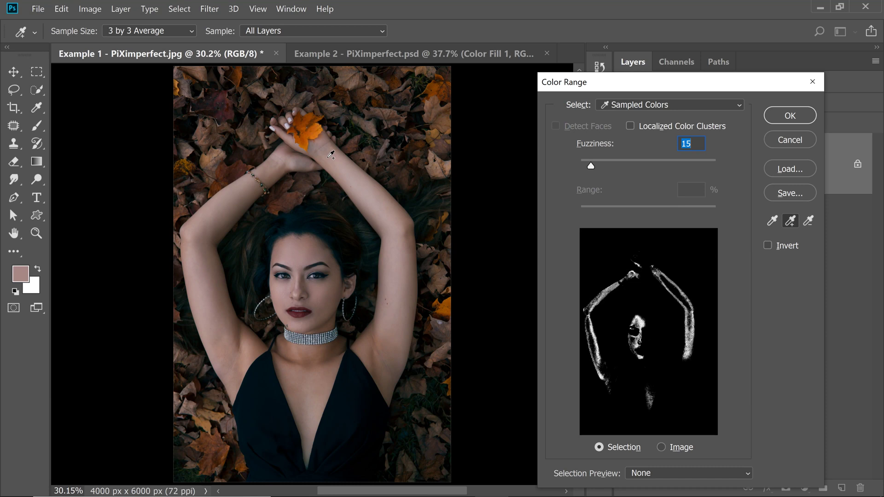
pyautogui.moveTo(330, 155)
pyautogui.mouseDown()
pyautogui.moveTo(364, 182)
pyautogui.moveTo(360, 191)
pyautogui.mouseUp()
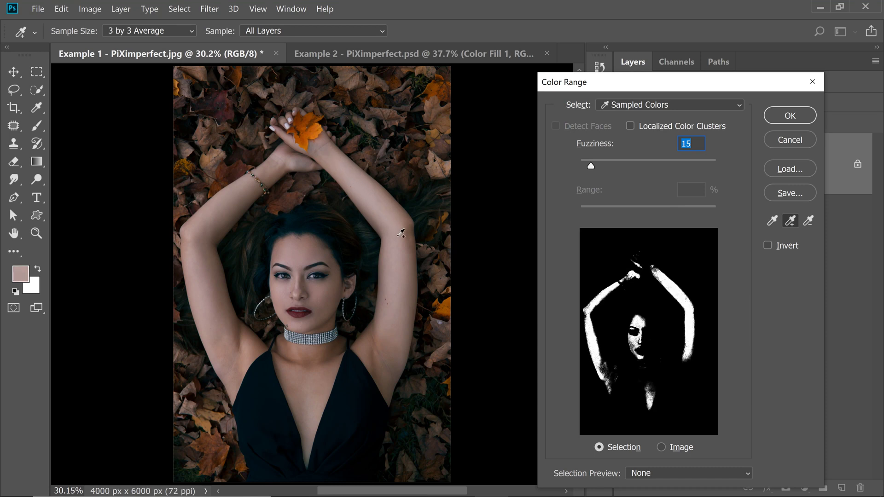
pyautogui.moveTo(401, 233)
pyautogui.mouseDown()
pyautogui.moveTo(396, 313)
pyautogui.moveTo(363, 343)
pyautogui.moveTo(319, 357)
pyautogui.moveTo(296, 350)
pyautogui.moveTo(391, 331)
pyautogui.moveTo(389, 370)
pyautogui.mouseUp()
pyautogui.click(400, 343)
pyautogui.moveTo(362, 396)
pyautogui.mouseDown()
pyautogui.moveTo(328, 215)
pyautogui.moveTo(283, 305)
pyautogui.moveTo(245, 360)
pyautogui.moveTo(232, 357)
pyautogui.mouseUp()
pyautogui.moveTo(199, 311); pyautogui.dragTo(419, 363)
pyautogui.moveTo(149, 311)
pyautogui.mouseDown()
pyautogui.moveTo(375, 393)
pyautogui.moveTo(410, 433)
pyautogui.mouseUp()
pyautogui.moveTo(236, 229); pyautogui.dragTo(335, 341)
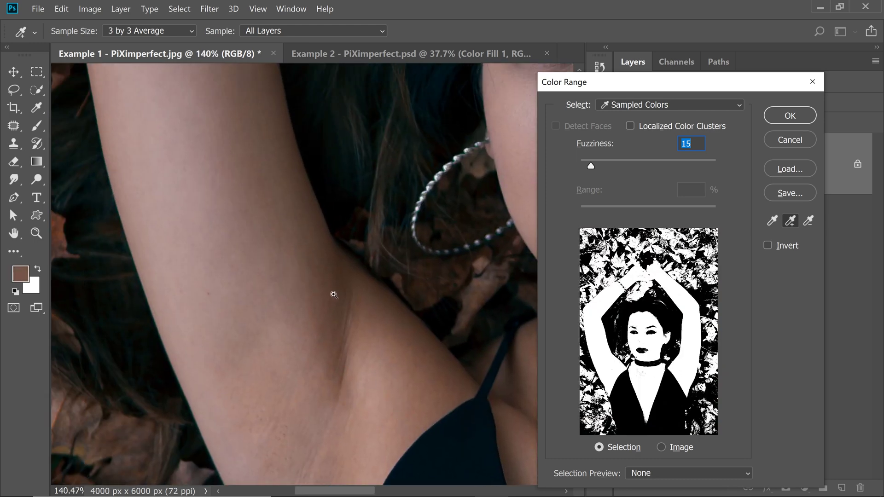
# Add the remaining skin tones around the underarm and across the face to the sampled color range
pyautogui.moveTo(334, 295); pyautogui.dragTo(262, 351)
pyautogui.moveTo(265, 217); pyautogui.dragTo(246, 264)
pyautogui.click(361, 291)
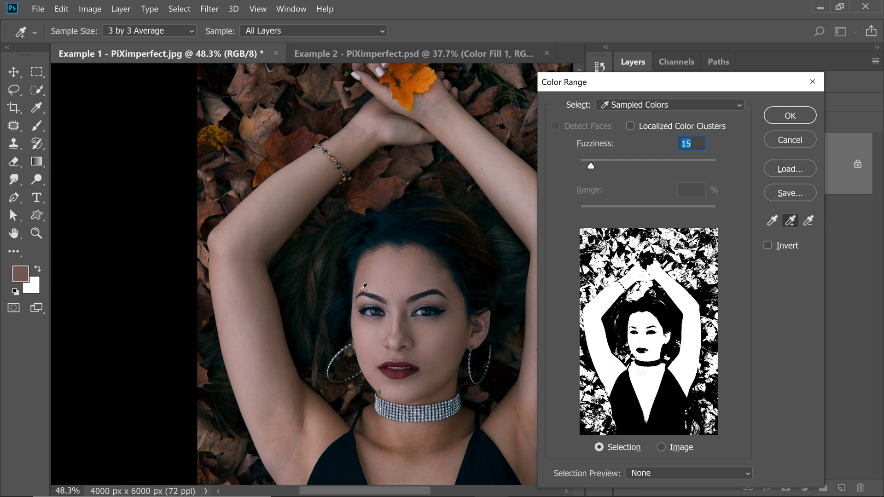
pyautogui.moveTo(421, 294); pyautogui.dragTo(445, 310)
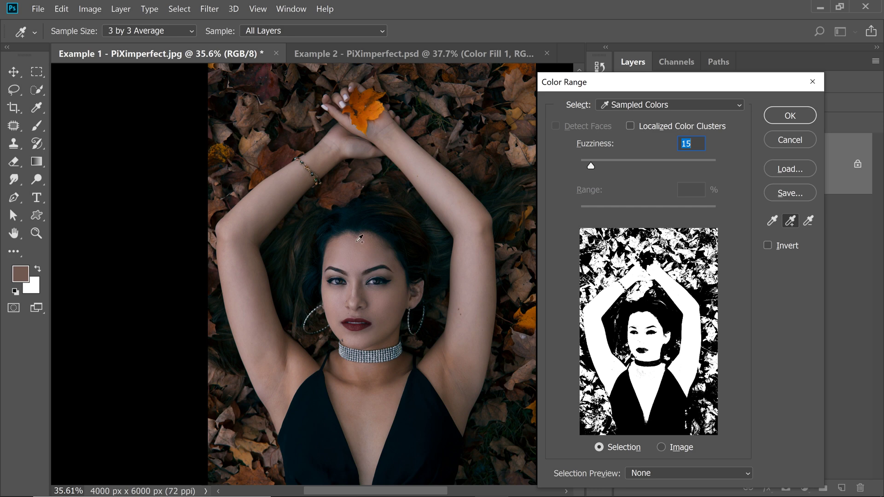
pyautogui.moveTo(336, 271); pyautogui.dragTo(363, 239)
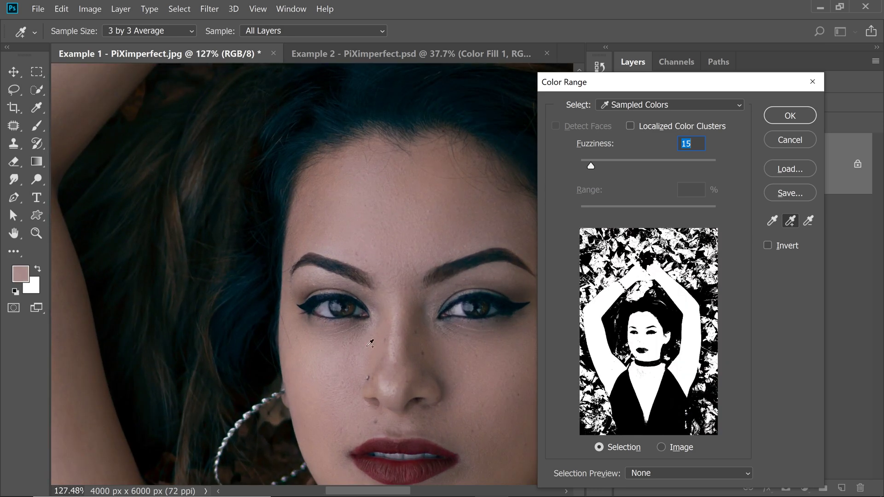
pyautogui.click(337, 365)
pyautogui.moveTo(412, 305); pyautogui.dragTo(372, 278)
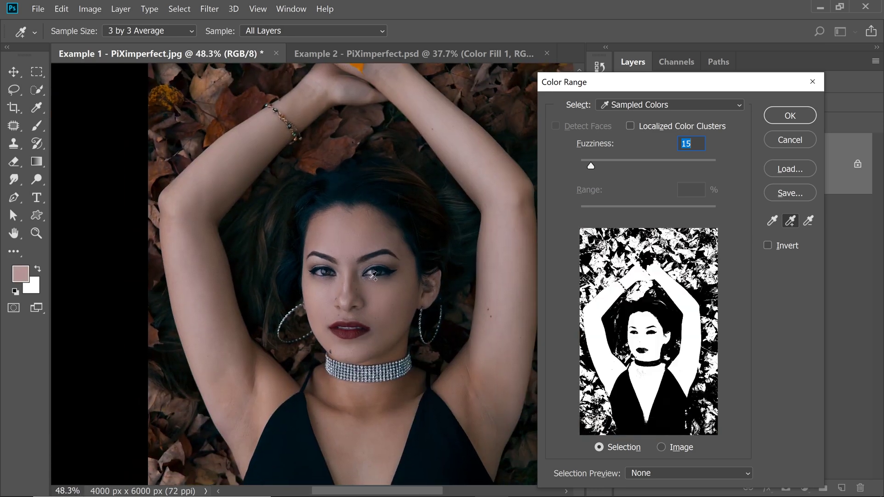
# Soften the sampled range by raising Fuzziness to 54 and create the selection
pyautogui.moveTo(591, 165); pyautogui.dragTo(596, 165)
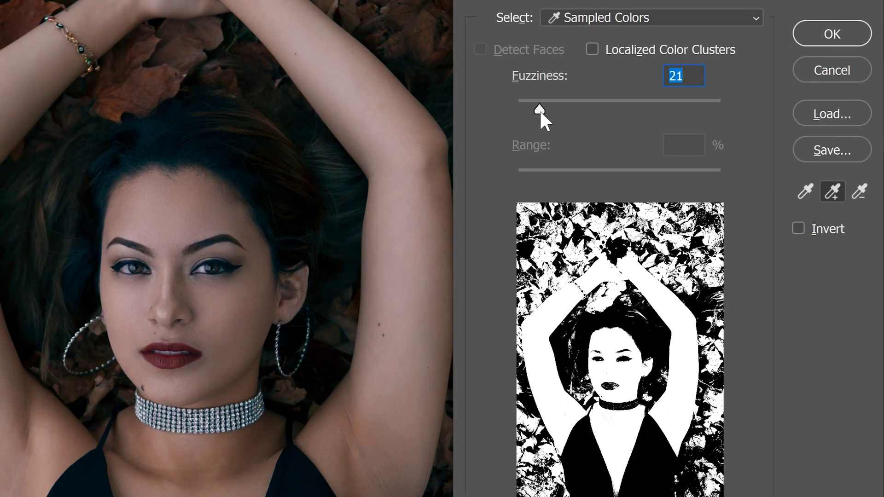
pyautogui.moveTo(540, 112); pyautogui.dragTo(572, 109)
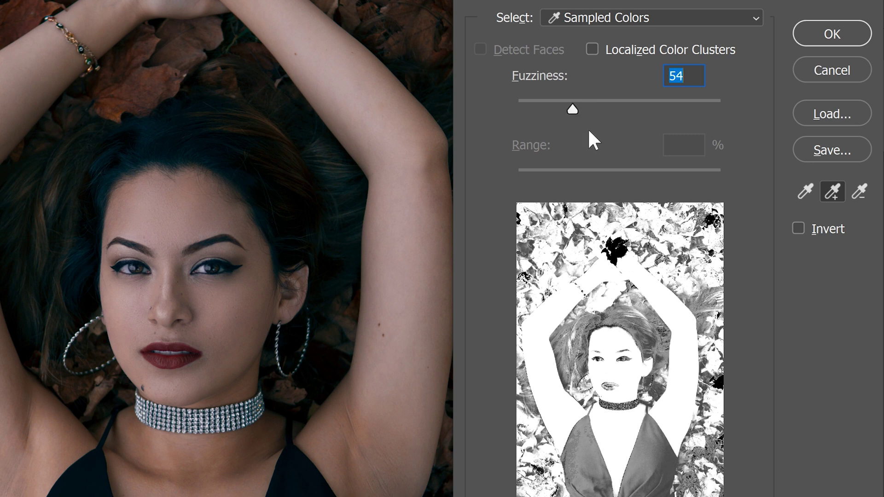
pyautogui.click(827, 36)
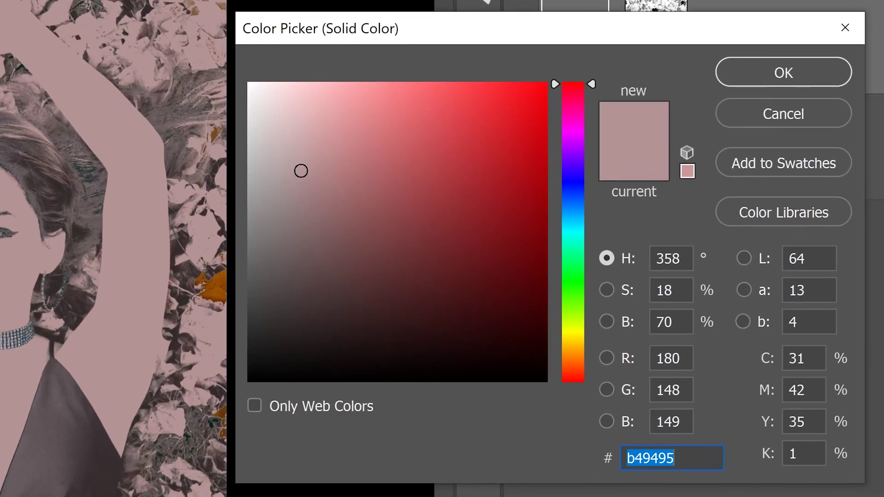
# Set the Solid Color fill layer's color to R 255, G 46, B 1
pyautogui.click(704, 350)
pyautogui.write('2')
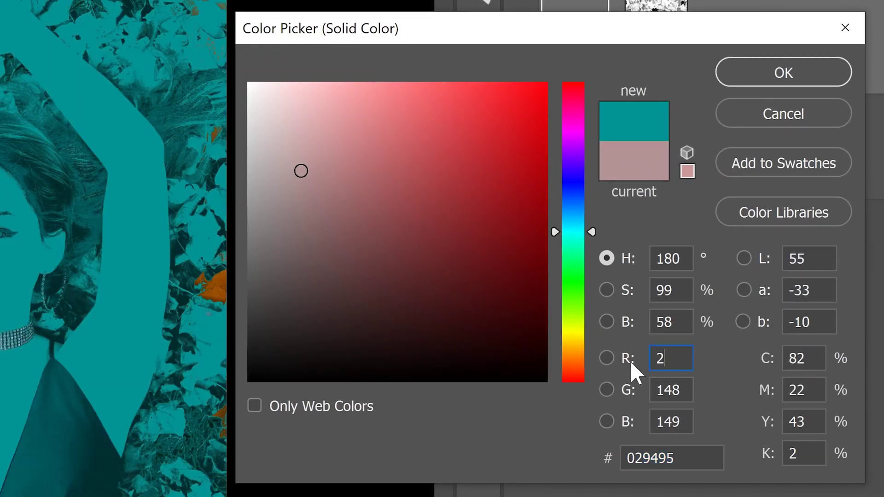
pyautogui.write('55')
pyautogui.press('Tab')
pyautogui.write('4')
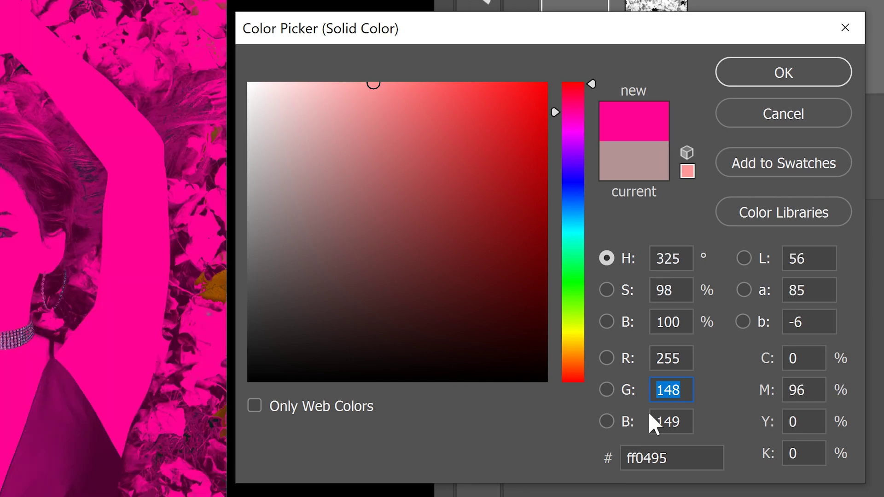
pyautogui.write('6')
pyautogui.press('Tab')
pyautogui.write('1')
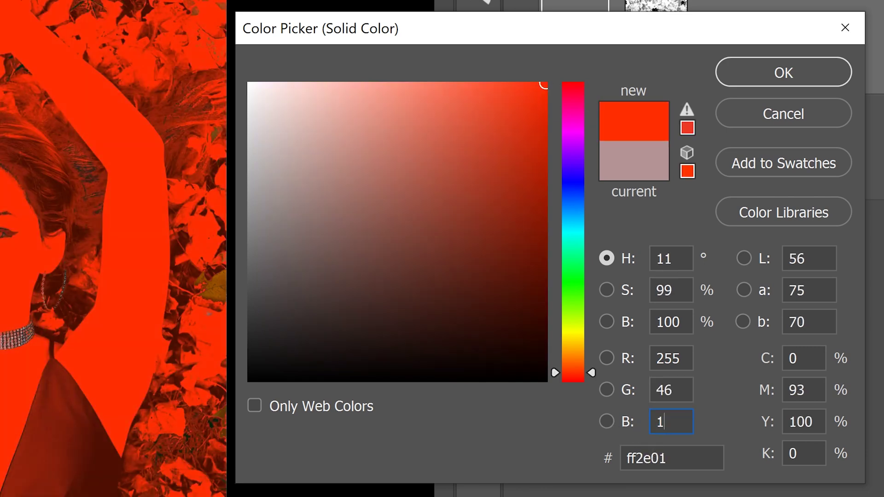
pyautogui.click(785, 73)
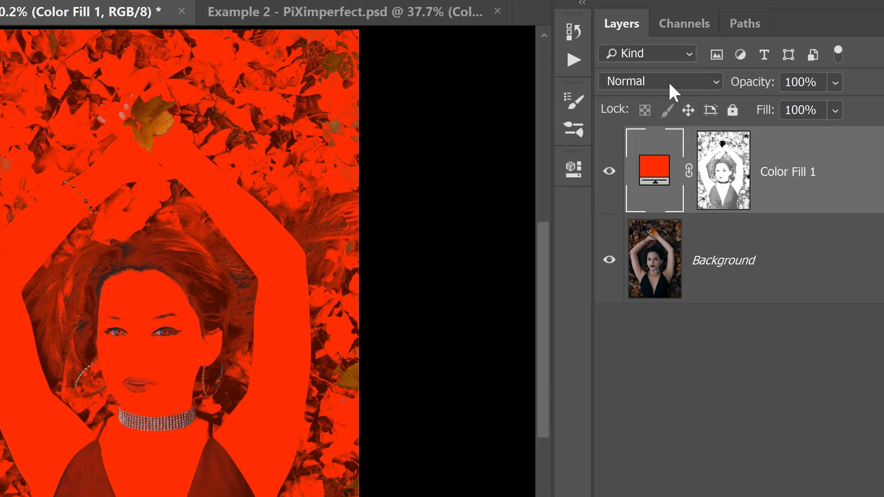
# Blend the red fill layer with Linear Light and reduce its Fill to 8%
pyautogui.click(671, 103)
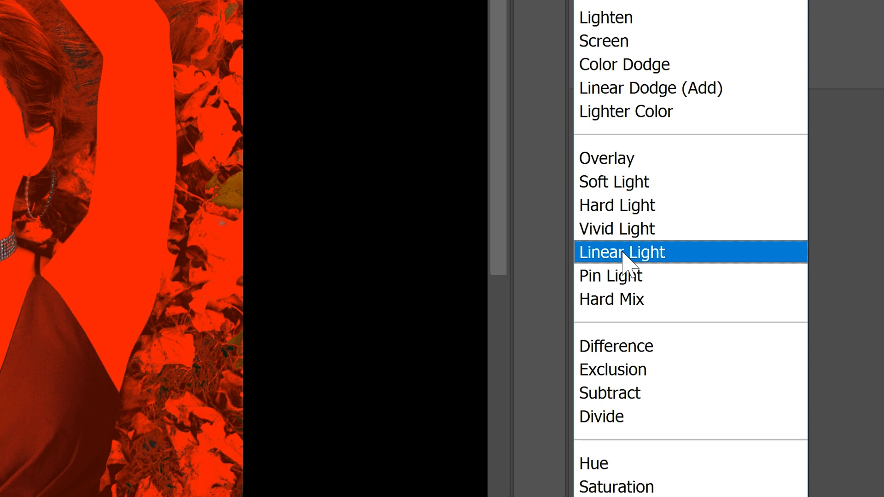
pyautogui.click(667, 258)
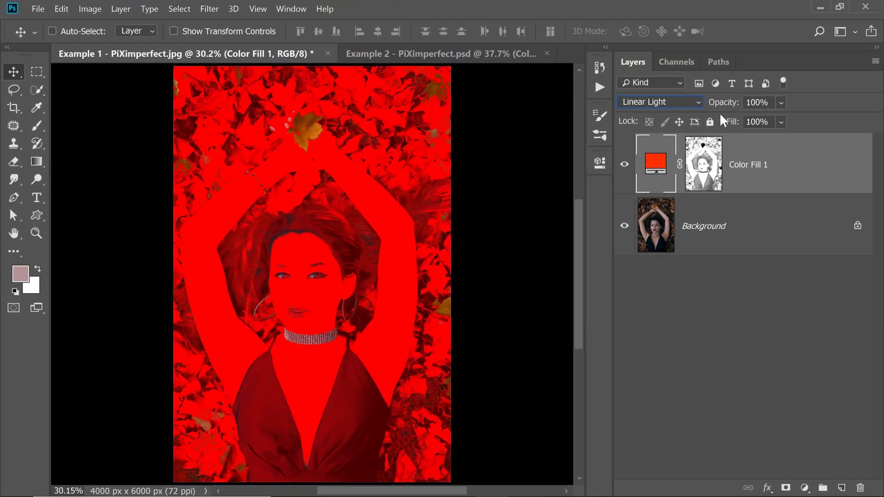
pyautogui.moveTo(724, 105); pyautogui.dragTo(677, 121)
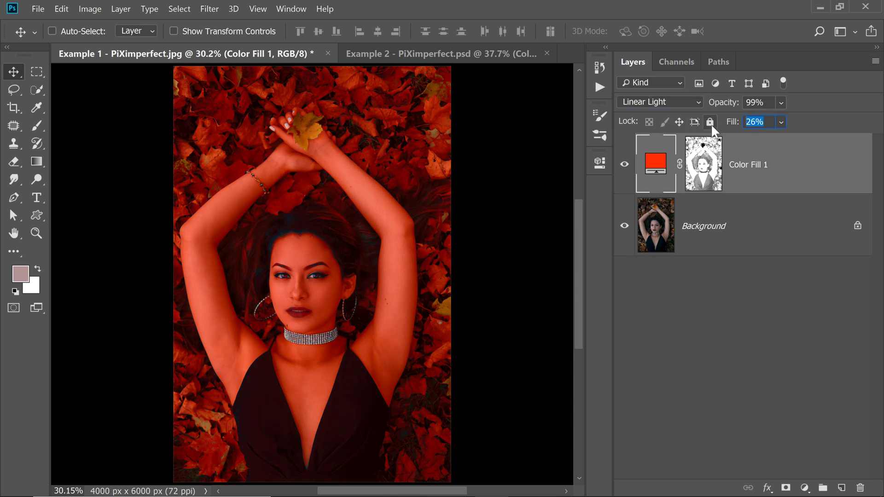
pyautogui.write('8')
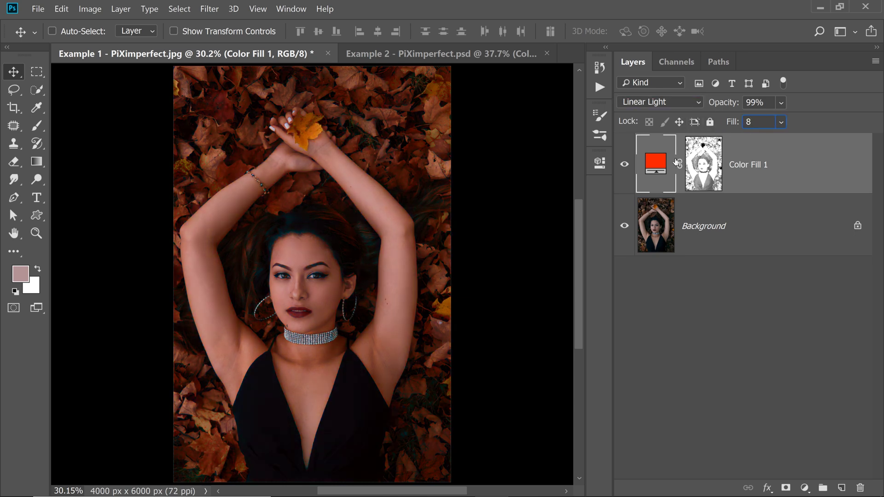
# Compare the portrait with and without the fill layer and inspect the hairline up close
pyautogui.click(625, 166)
pyautogui.click(624, 167)
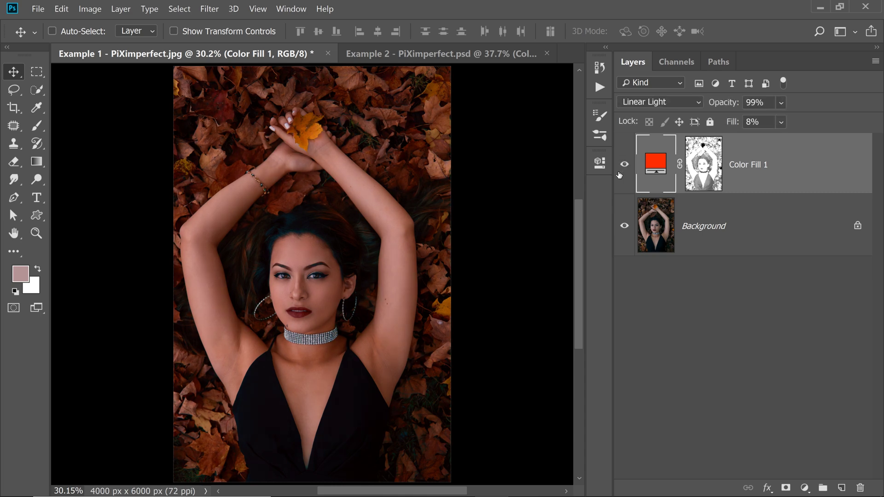
pyautogui.moveTo(308, 304); pyautogui.dragTo(290, 304)
pyautogui.moveTo(293, 250); pyautogui.dragTo(374, 274)
pyautogui.scroll(3, 344, 267)
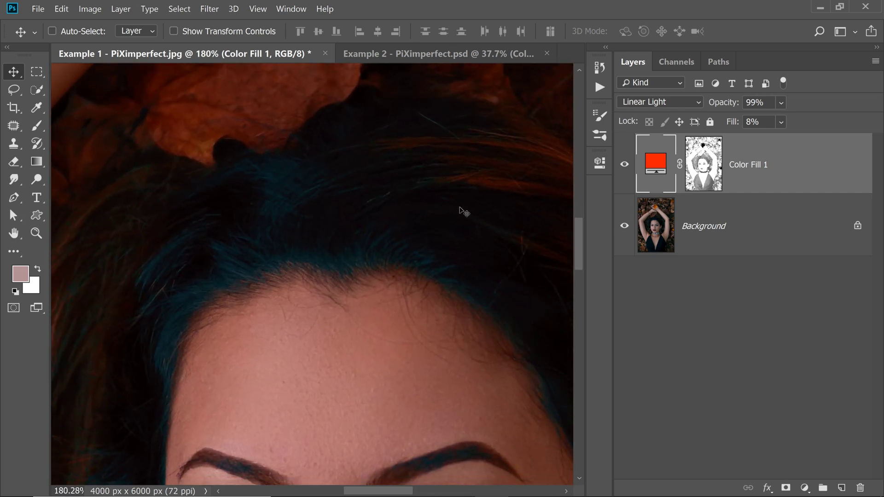
# Activate the fill layer's mask and ready the Brush tool at size 268 over the hairline
pyautogui.click(699, 171)
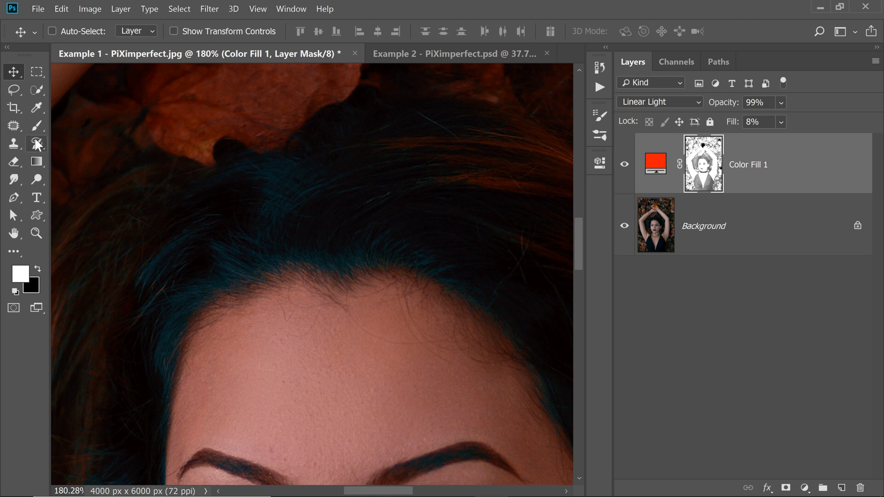
pyautogui.press('b')
pyautogui.keyDown('alt'); pyautogui.moveTo(299, 314); pyautogui.dragTo(404, 313); pyautogui.keyUp('alt')
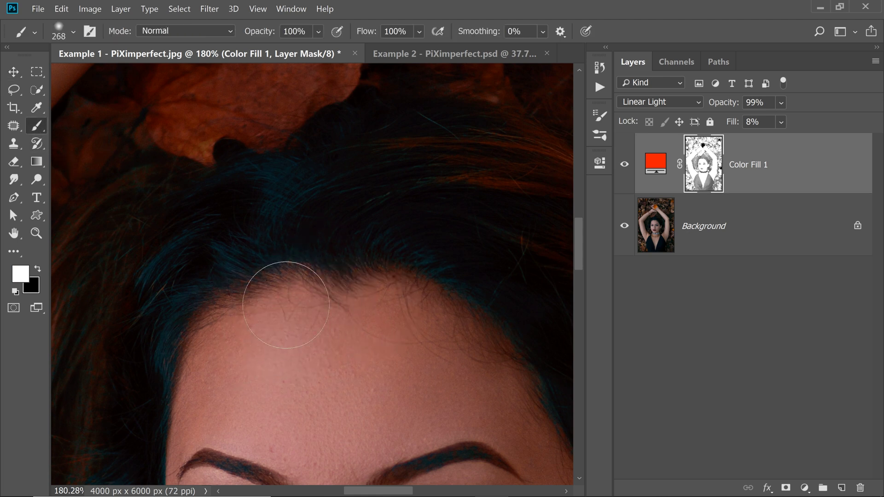
# Examine the hair and face closely with the fill layer hidden and shown again
pyautogui.scroll(-5, 425, 326)
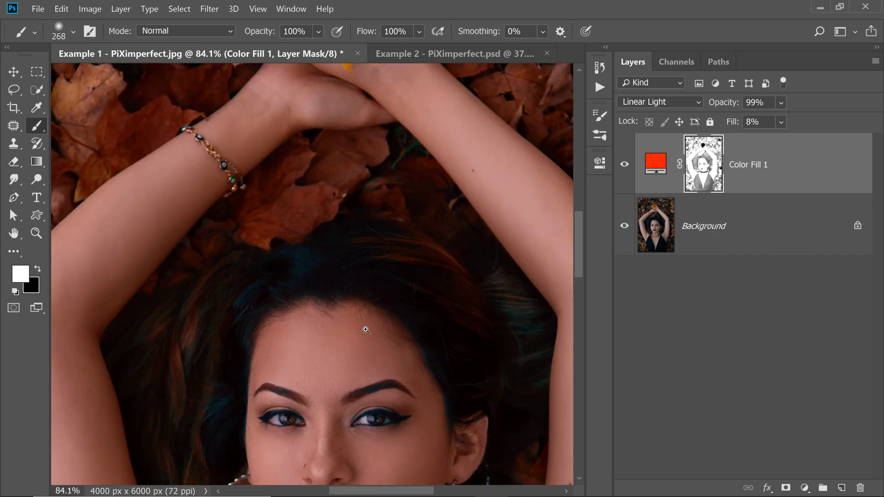
pyautogui.moveTo(364, 313); pyautogui.dragTo(352, 264)
pyautogui.keyDown('alt'); pyautogui.click(627, 227); pyautogui.keyUp('alt')
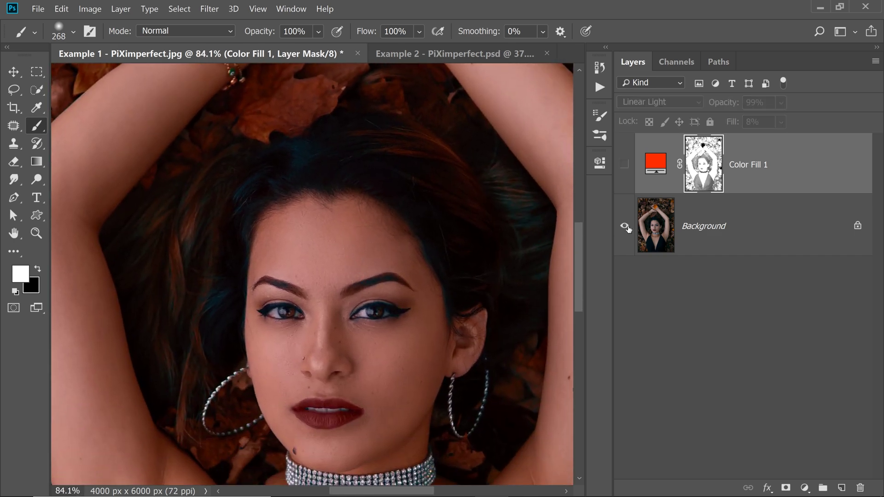
pyautogui.scroll(3, 385, 339)
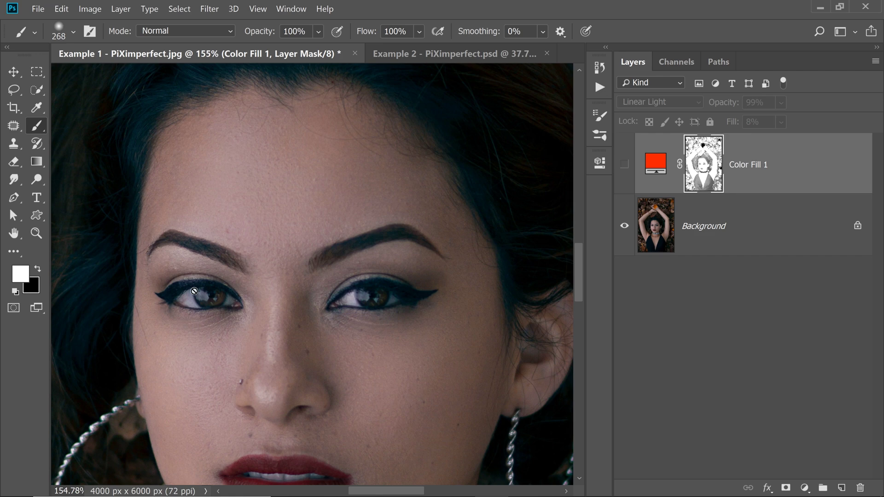
pyautogui.scroll(-2, 193, 240)
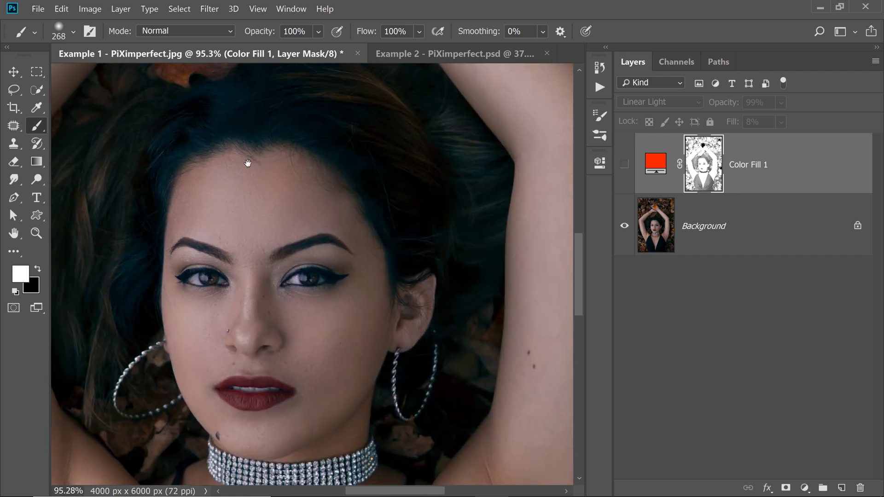
pyautogui.scroll(3, 247, 164)
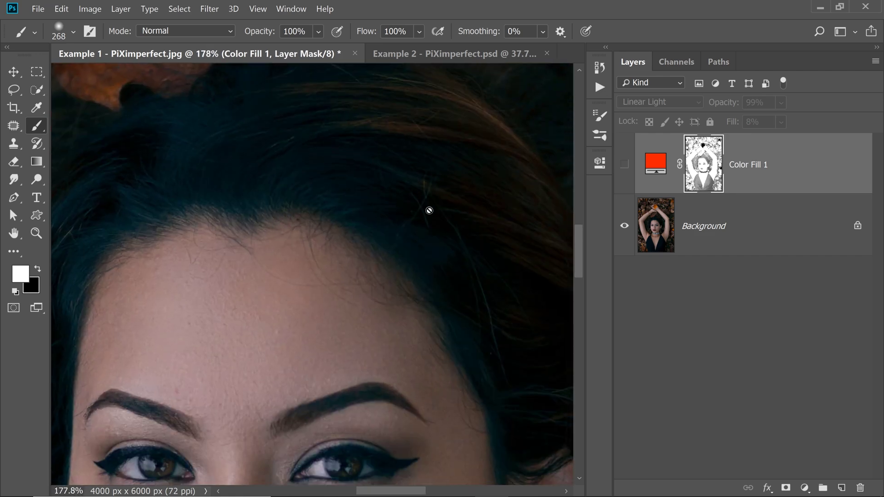
pyautogui.click(625, 166)
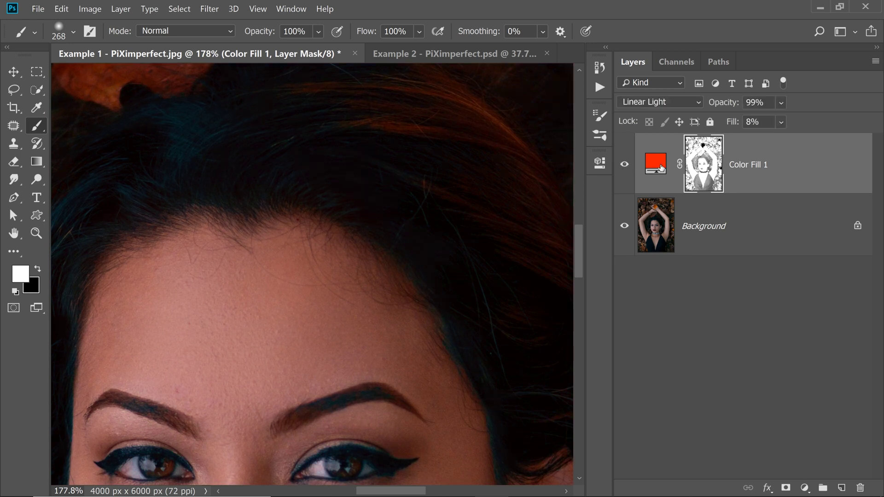
pyautogui.scroll(-2, 251, 238)
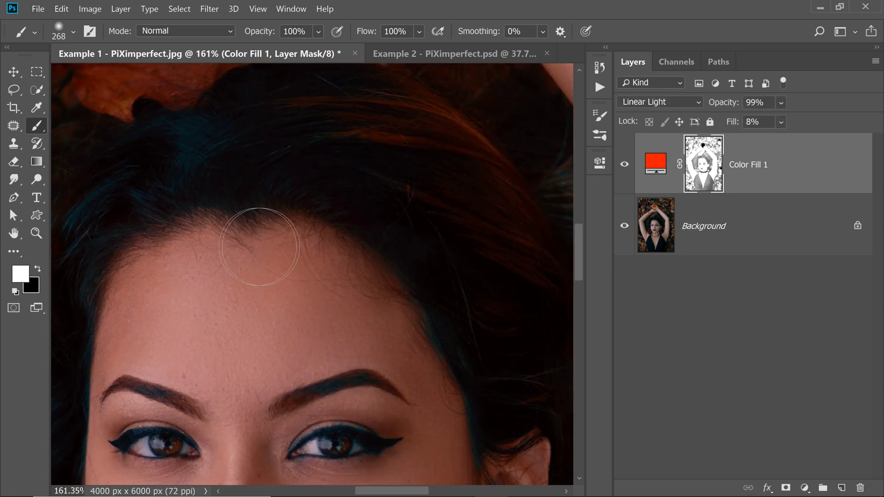
pyautogui.scroll(-2, 292, 221)
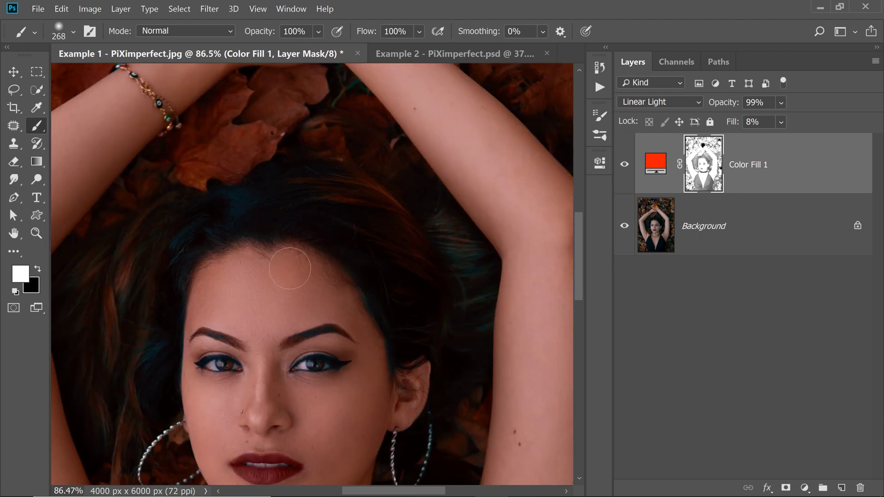
# Enlarge the mask brush to size 407 and set its Flow to 10%
pyautogui.keyDown('alt'); pyautogui.moveTo(291, 268); pyautogui.dragTo(323, 269); pyautogui.keyUp('alt')
pyautogui.scroll(-1, 241, 271)
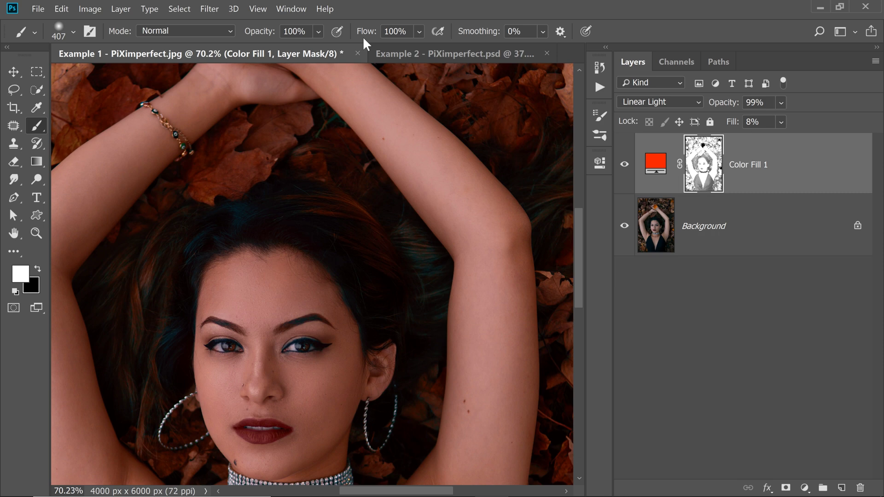
pyautogui.write('10')
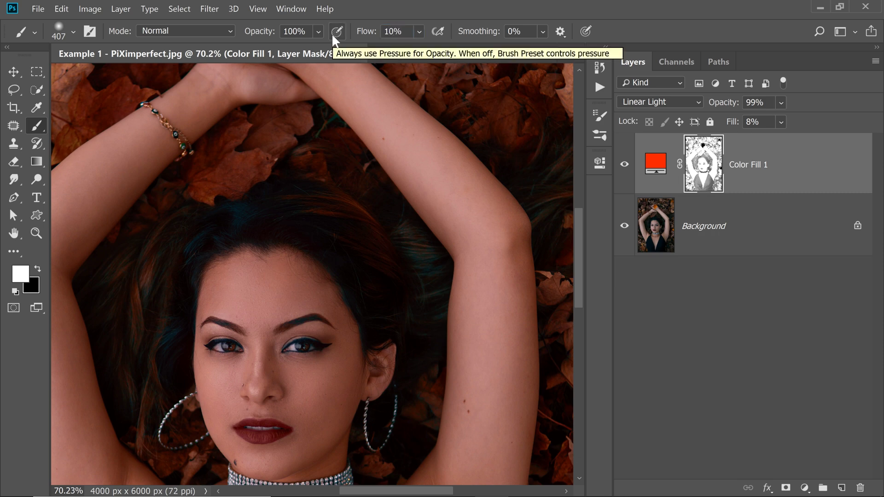
pyautogui.press('Return')
pyautogui.scroll(-1, 301, 305)
pyautogui.scroll(-2, 302, 306)
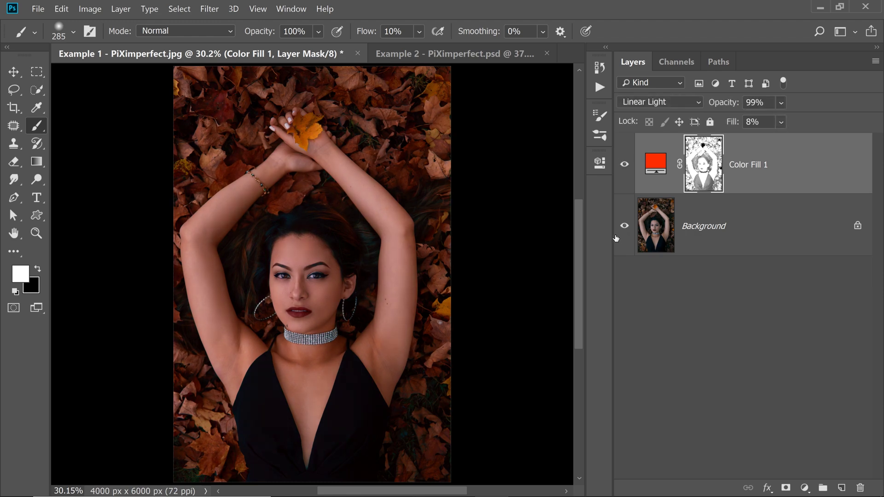
# Switch to the Example 2 document and compare the woman's face up close with the red fill layer hidden and shown
pyautogui.click(426, 54)
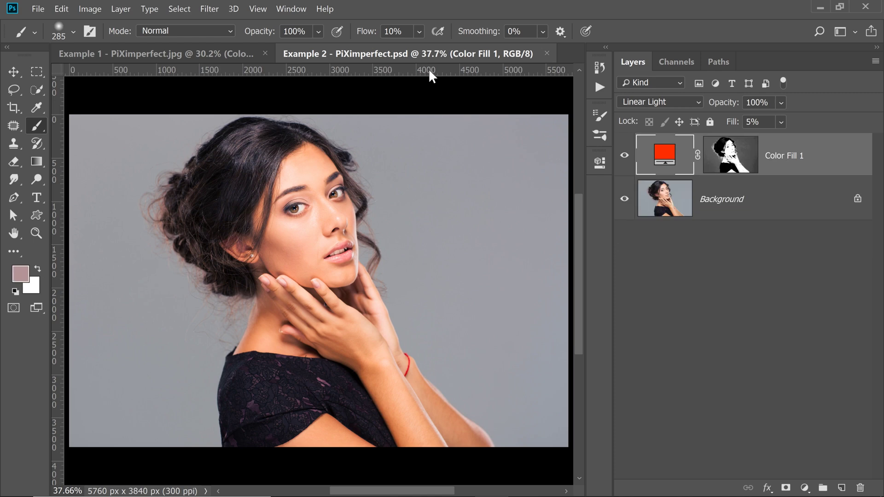
pyautogui.moveTo(289, 215); pyautogui.dragTo(283, 258)
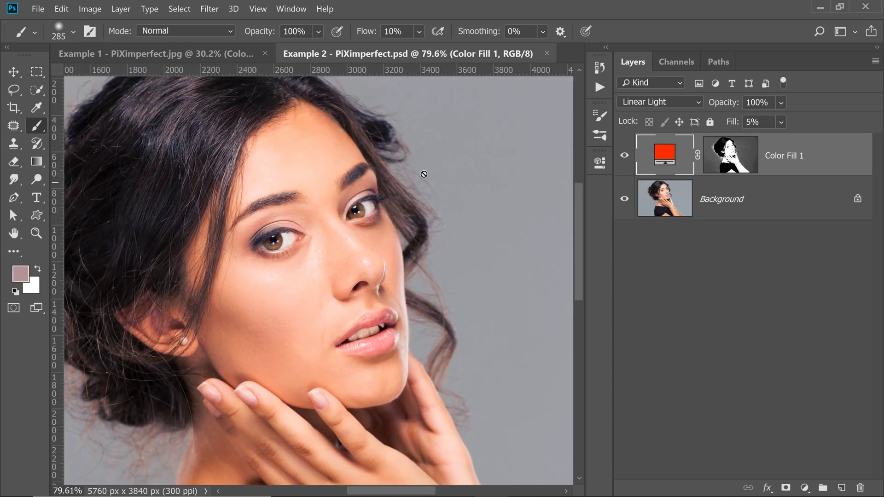
pyautogui.click(625, 157)
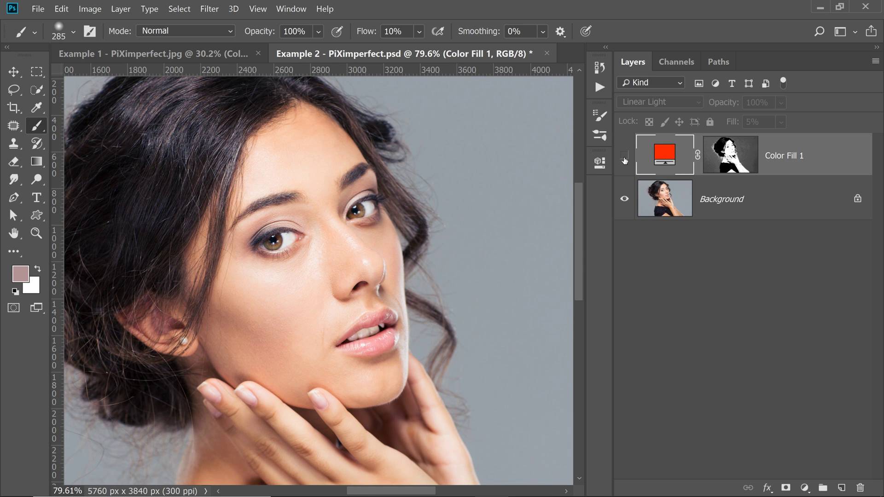
pyautogui.click(624, 156)
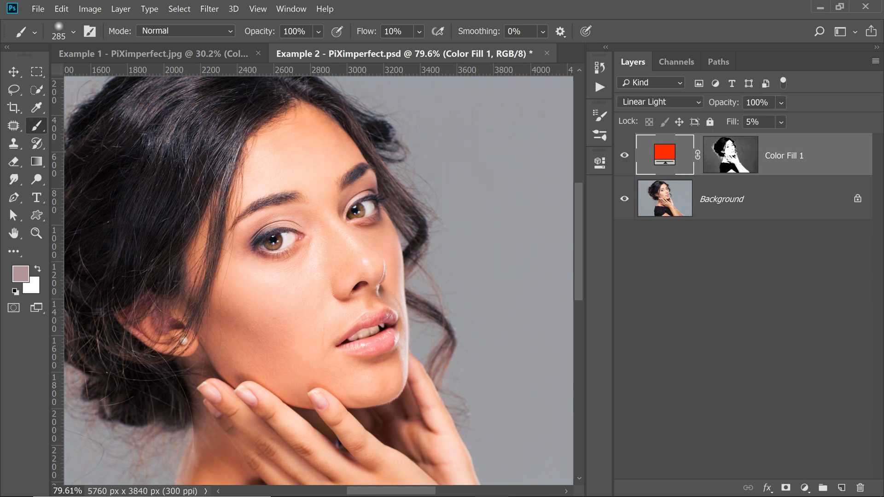